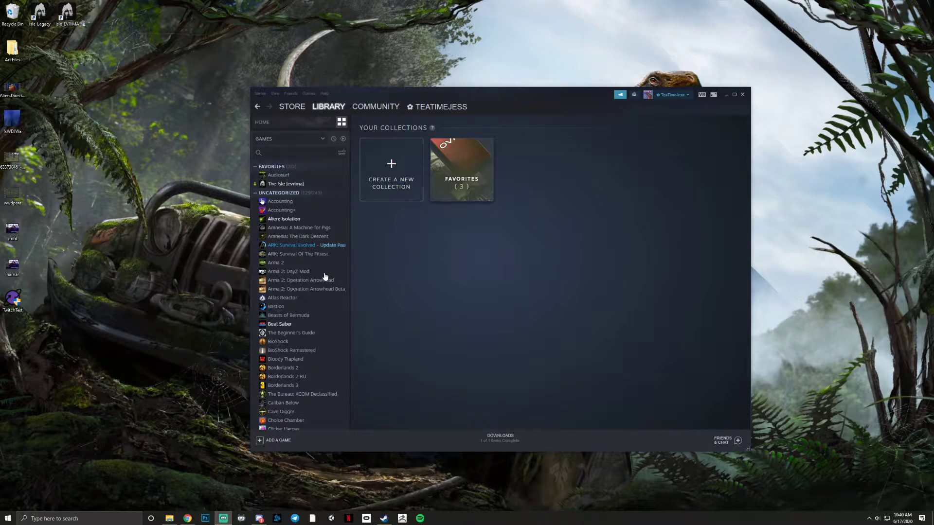
Step: Check The Isle [evrima]'s available beta branches in Properties, leaving the branch unchanged
click(277, 184)
right_click(277, 184)
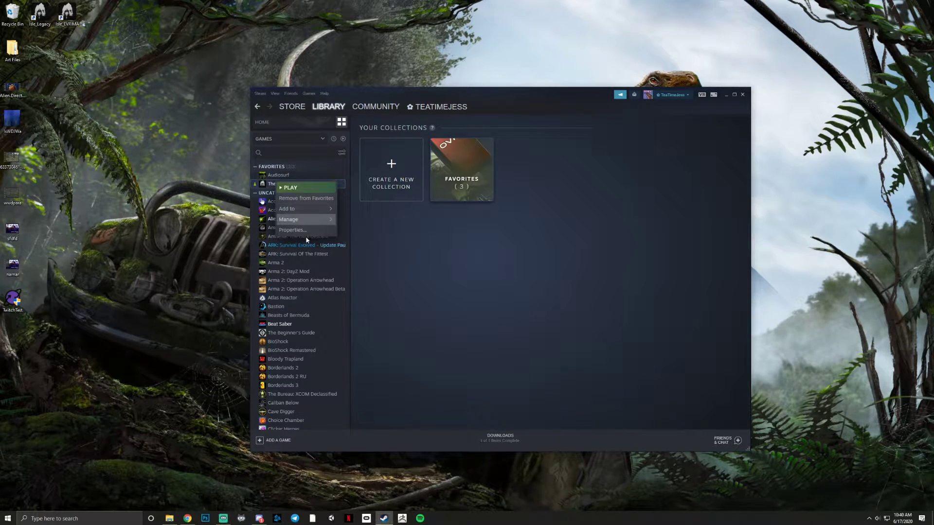
click(291, 230)
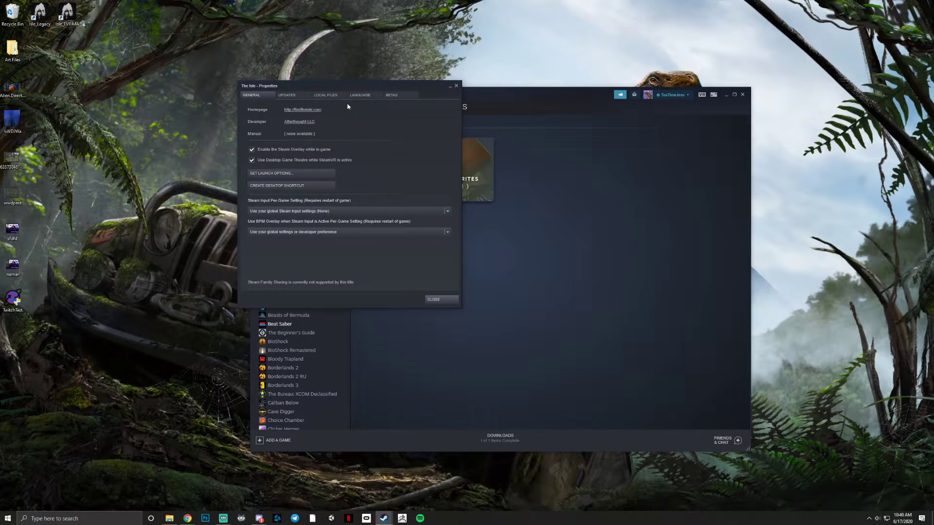
click(402, 94)
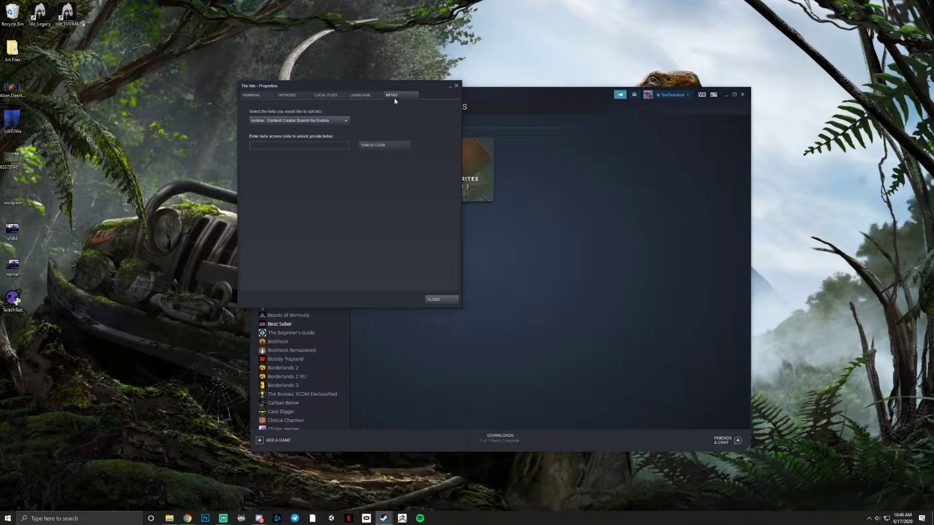
click(348, 120)
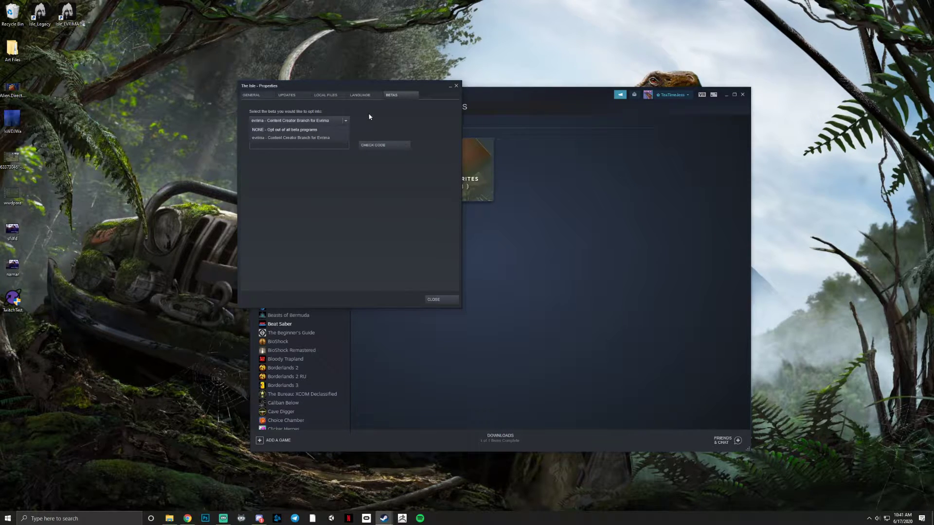
click(400, 94)
click(252, 95)
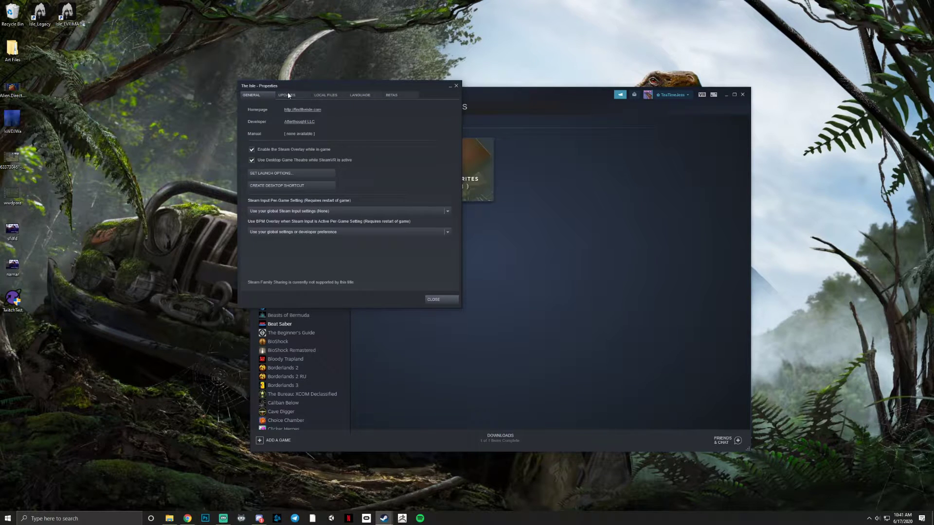
click(439, 302)
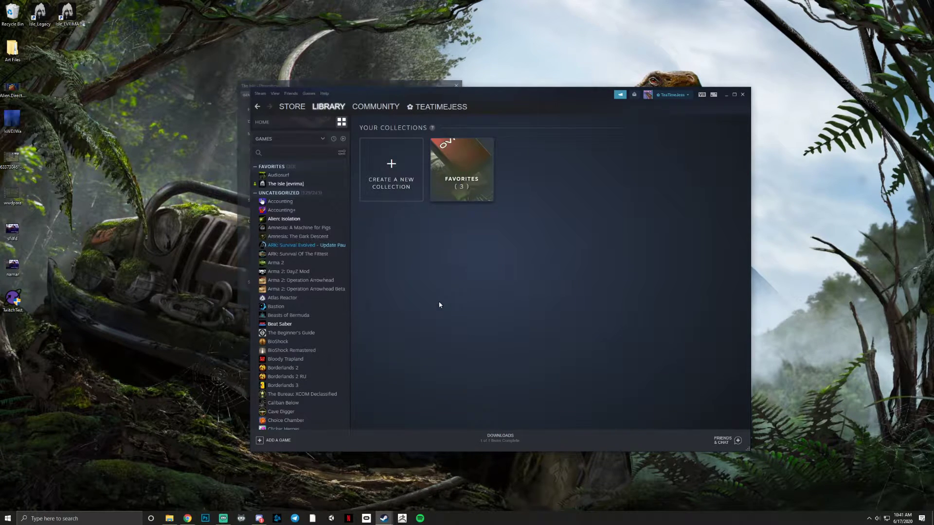
Step: Browse The Isle's local files and go up to the steamapps common folder
right_click(303, 189)
mouse_move(316, 224)
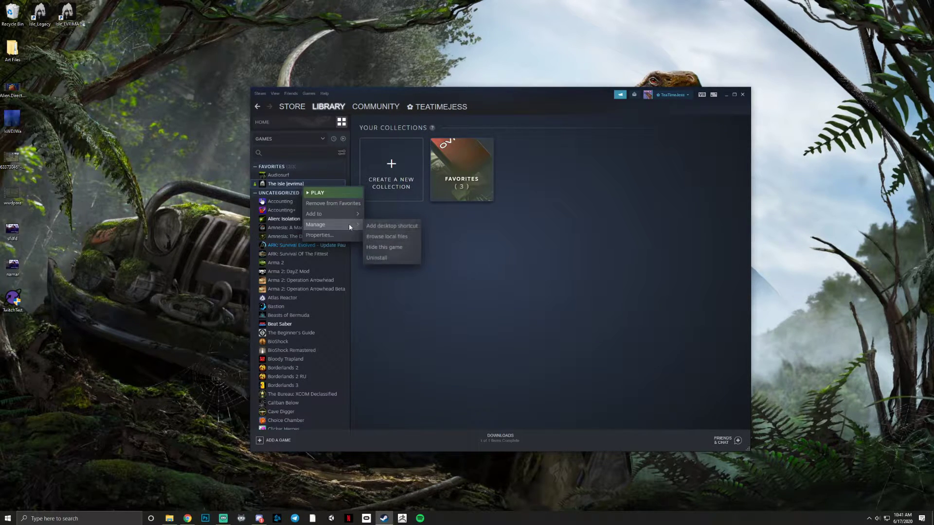
click(377, 239)
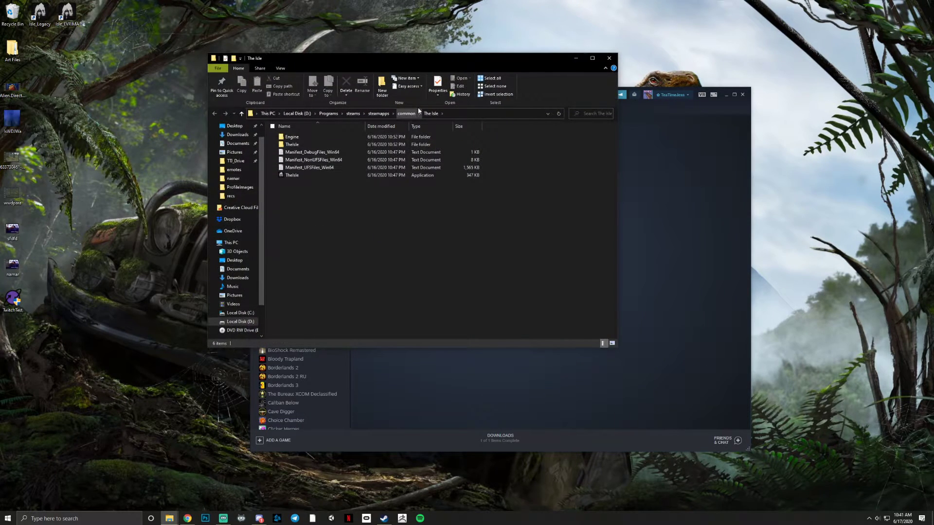
drag(391, 62, 505, 59)
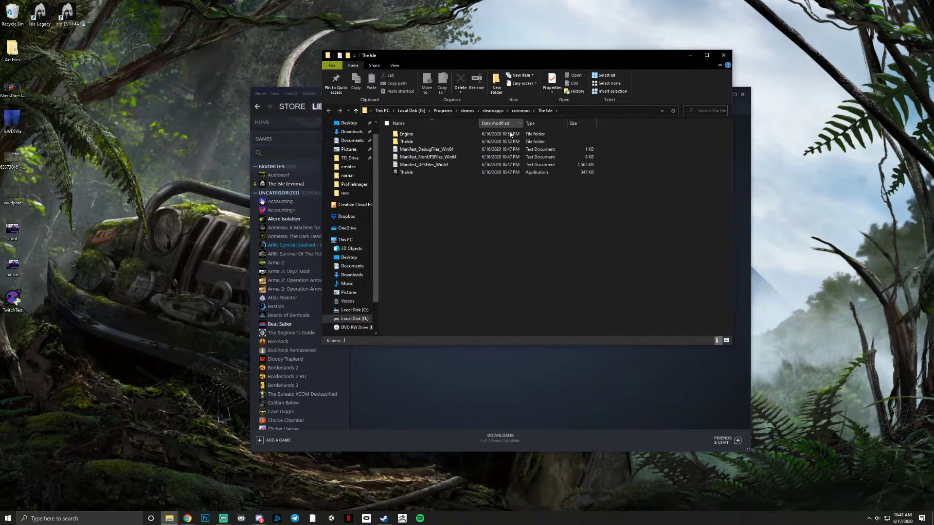
click(521, 110)
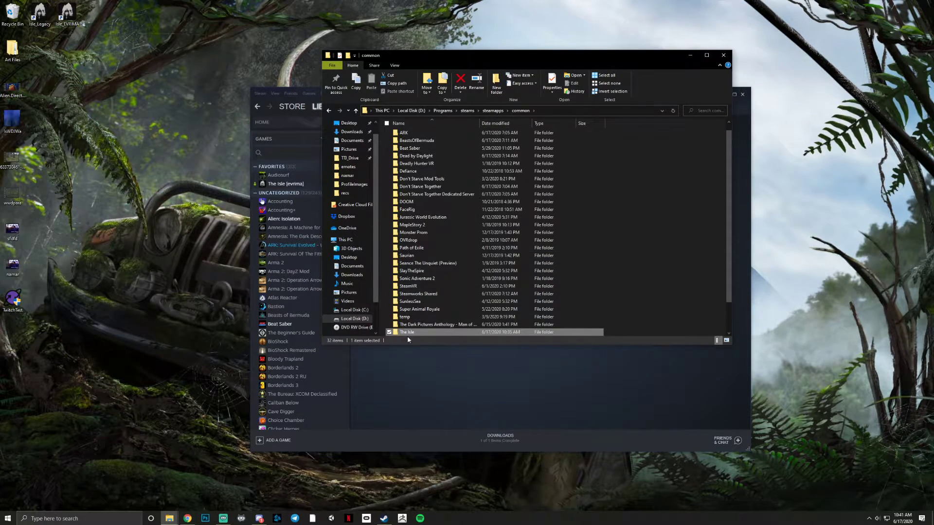
right_click(409, 333)
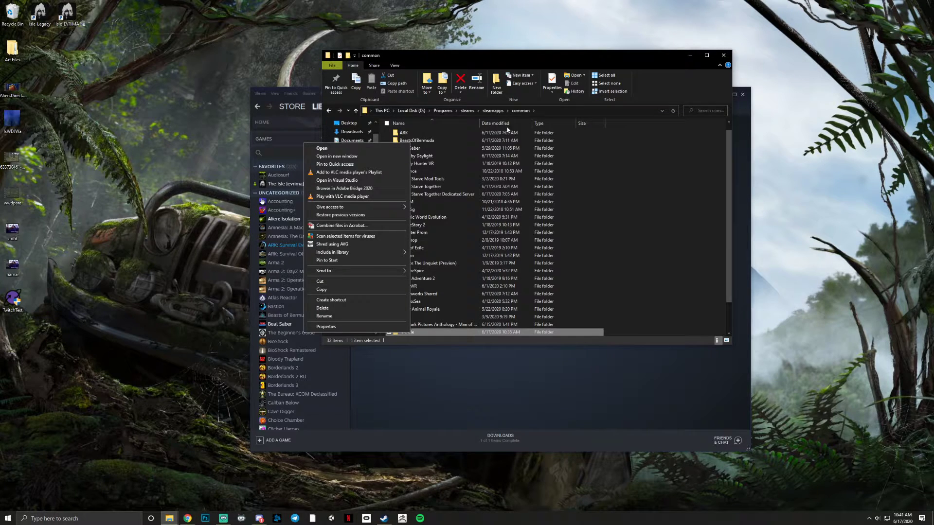
Step: Send TheIsle.exe from D:\Programs\The Isle to the desktop as Isle_Legacy, in the top row
click(443, 110)
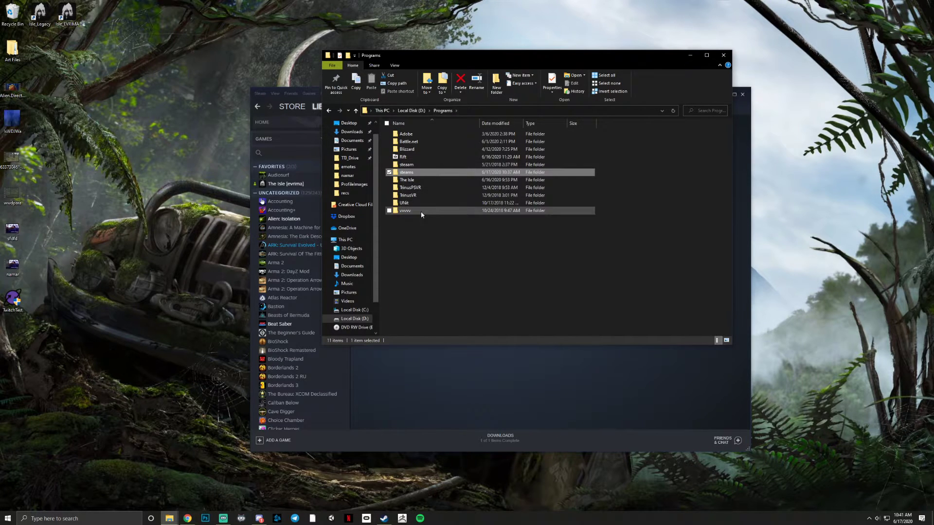
click(416, 180)
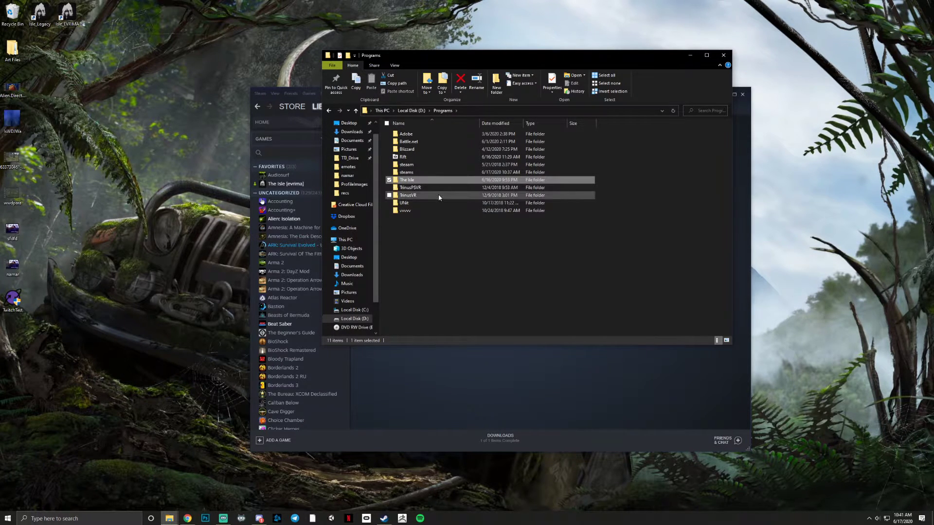
double_click(414, 181)
right_click(412, 174)
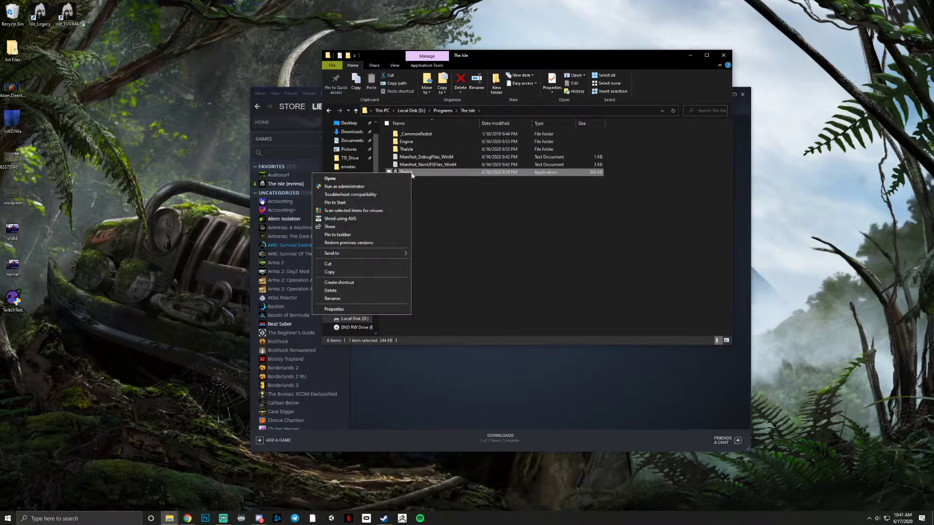
mouse_move(332, 253)
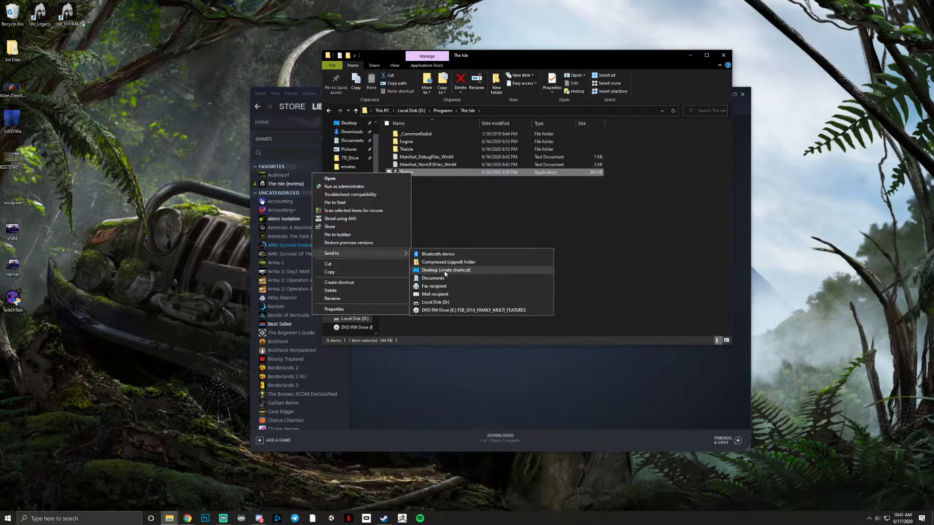
drag(40, 14, 68, 118)
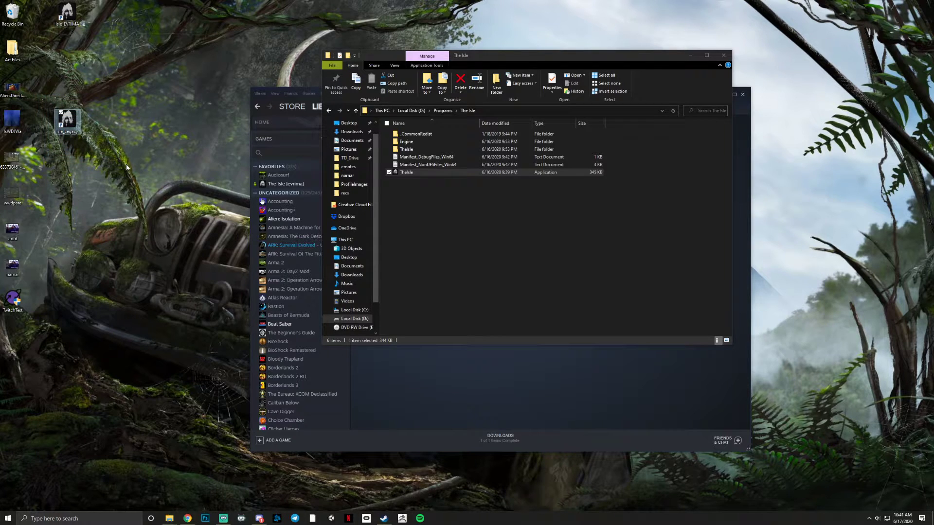
drag(67, 121, 40, 15)
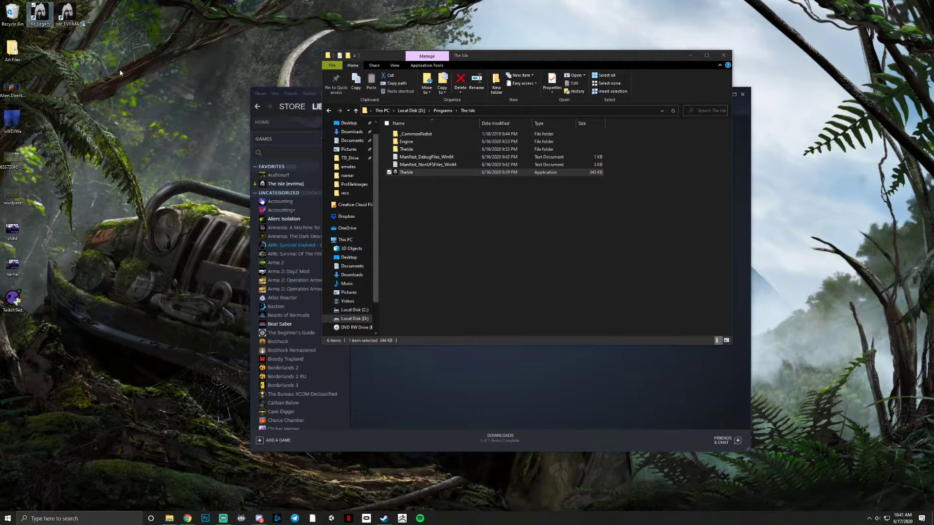
Step: Choose the evrima Content Creator Branch in The Isle's Betas properties
click(722, 57)
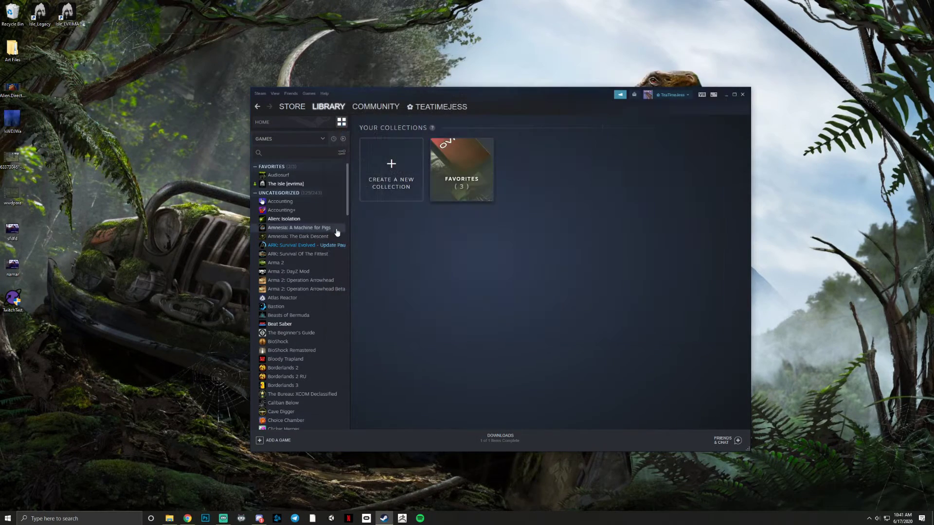
right_click(298, 184)
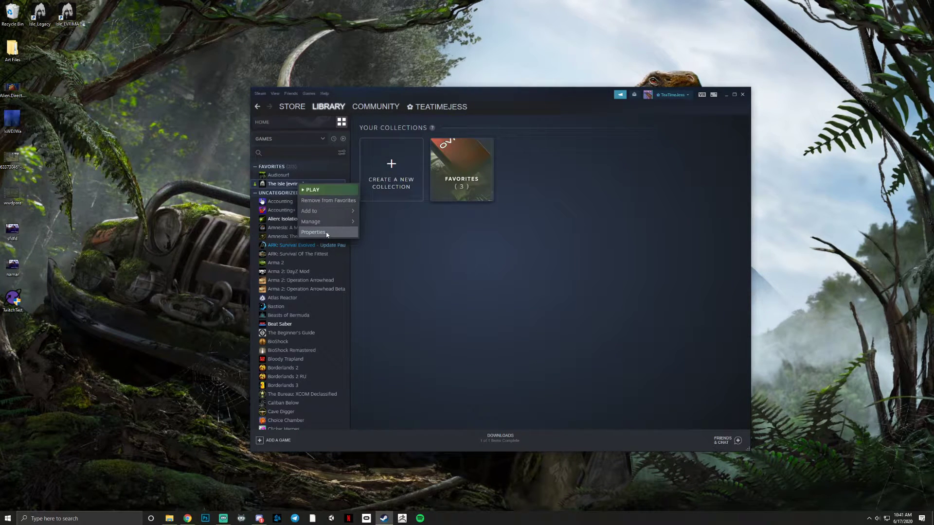
click(326, 233)
click(392, 95)
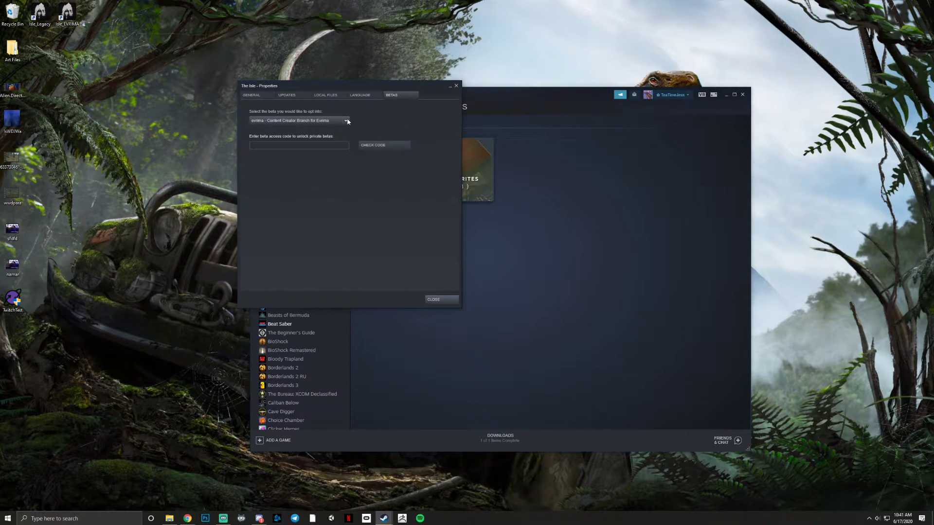
click(346, 121)
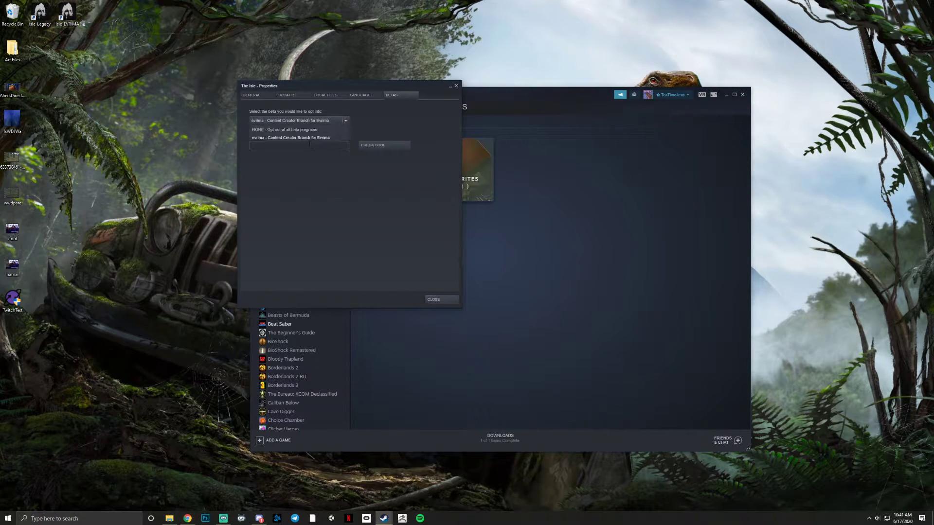
click(295, 138)
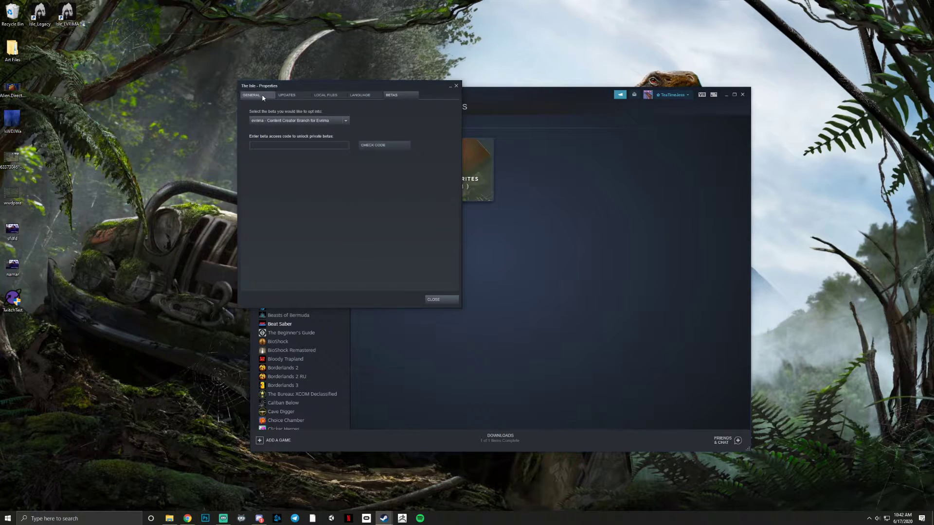
Step: Reopen The Isle's properties to confirm the evrima branch, then close them
click(435, 300)
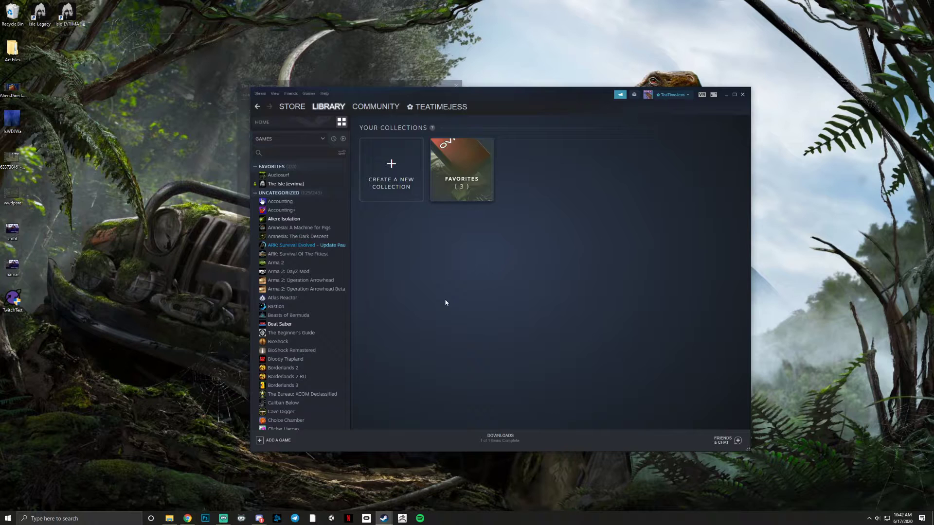
right_click(292, 184)
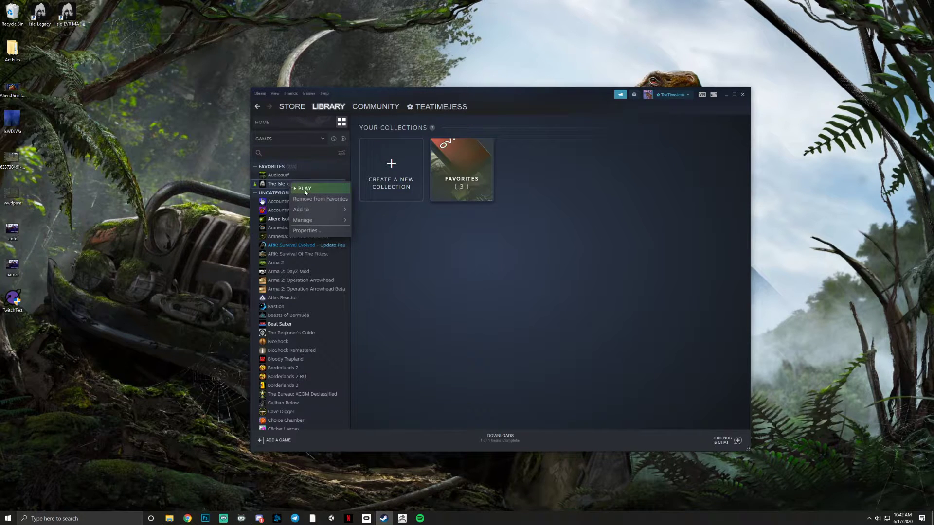
click(320, 232)
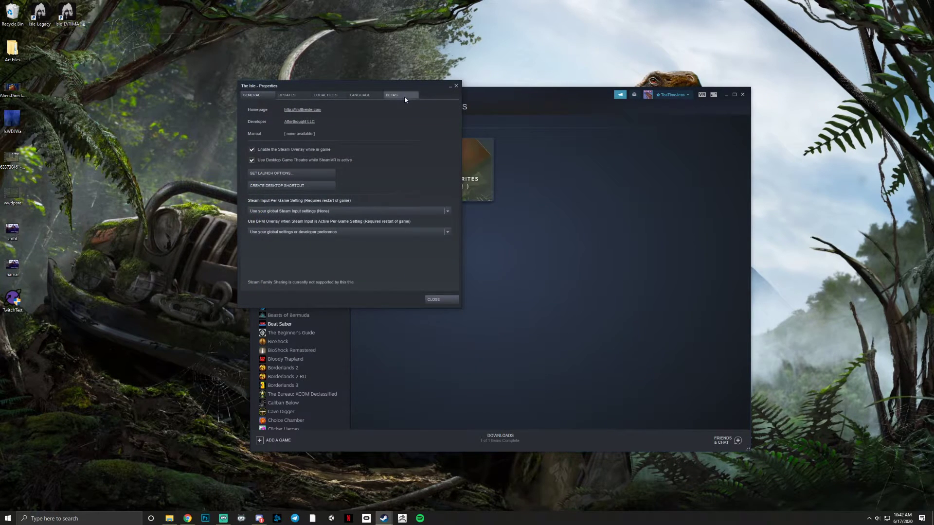
click(449, 301)
Step: Open The Isle's installed files and inspect the TheIsle application's options
right_click(304, 185)
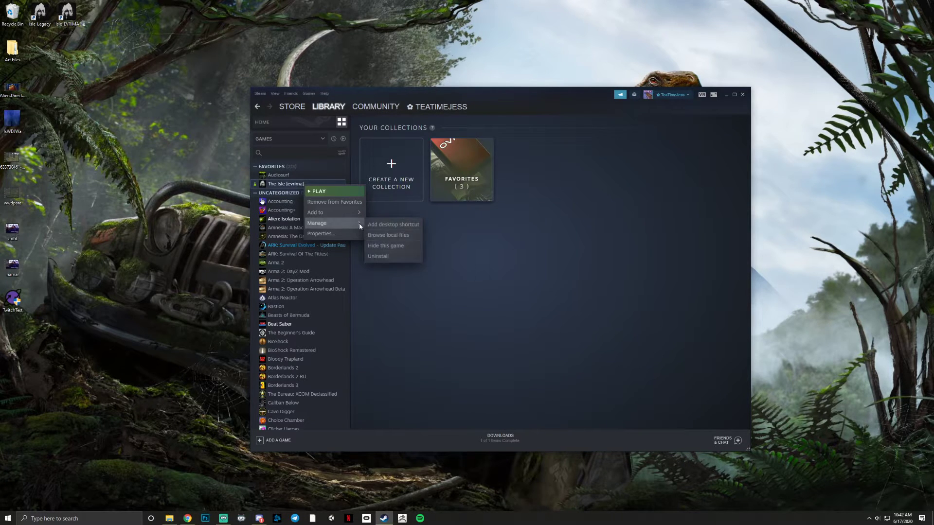
click(397, 235)
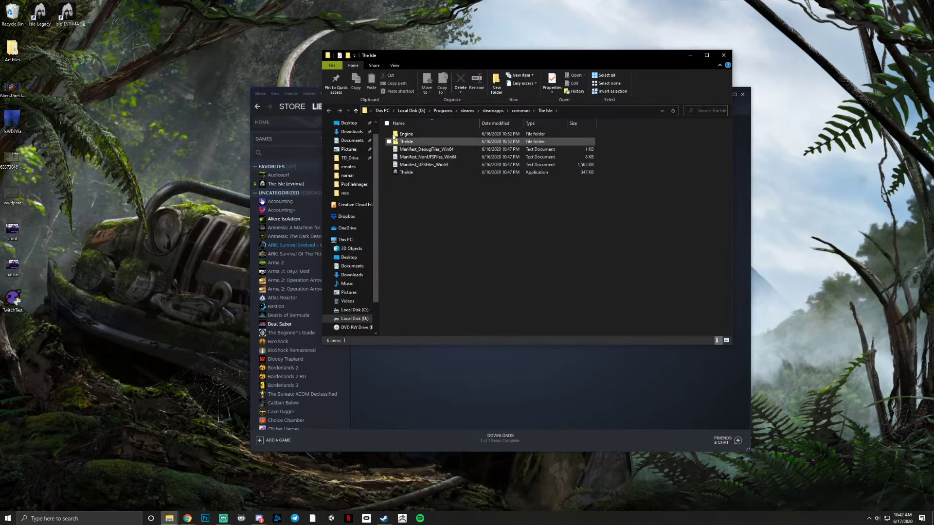
right_click(408, 173)
click(89, 88)
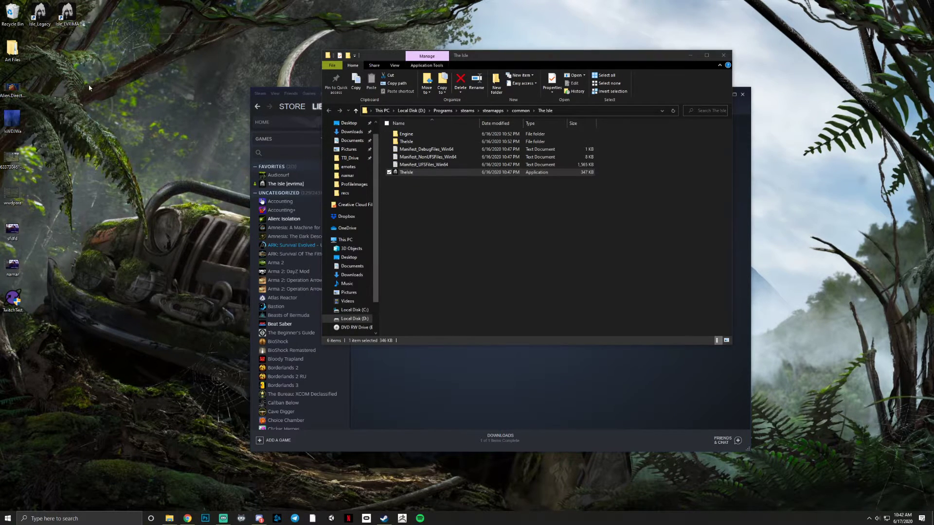
Step: Close the game files folder, bring up the Steam library, and select Isle_Legacy
click(67, 15)
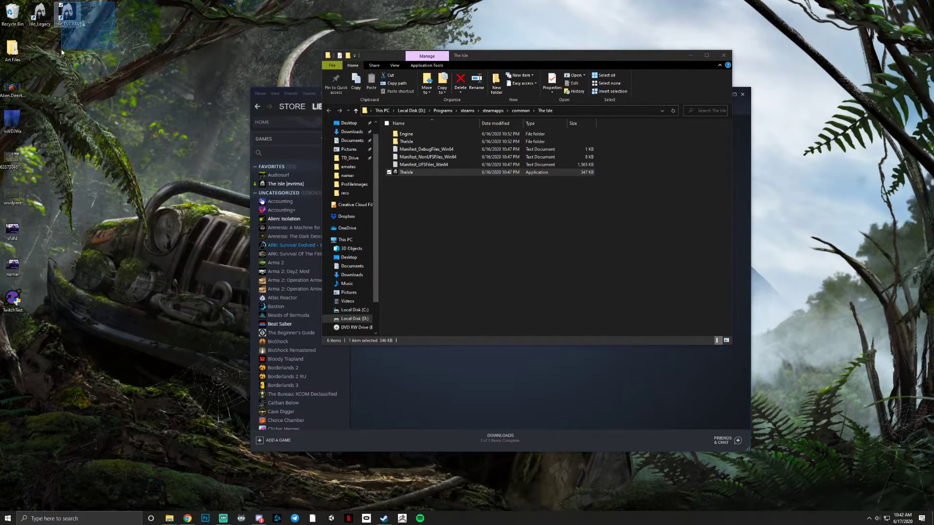
click(724, 55)
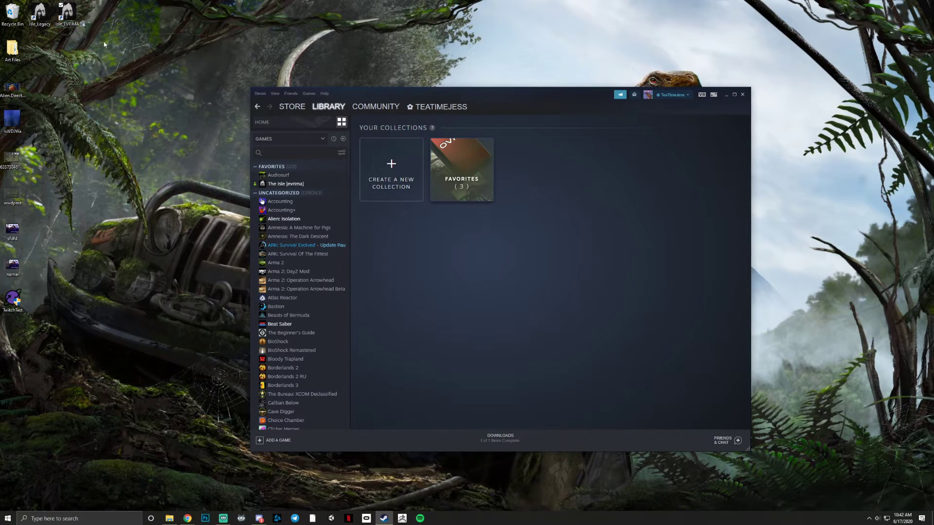
click(314, 110)
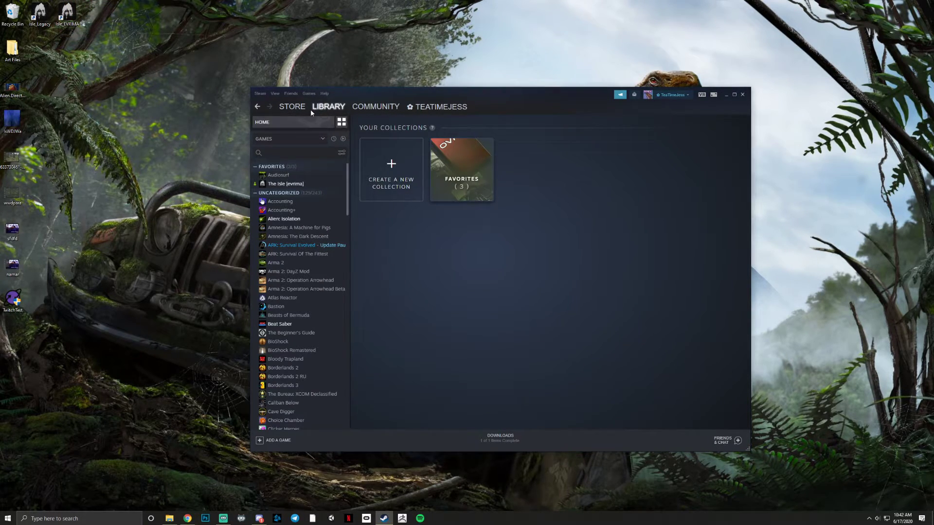
click(41, 13)
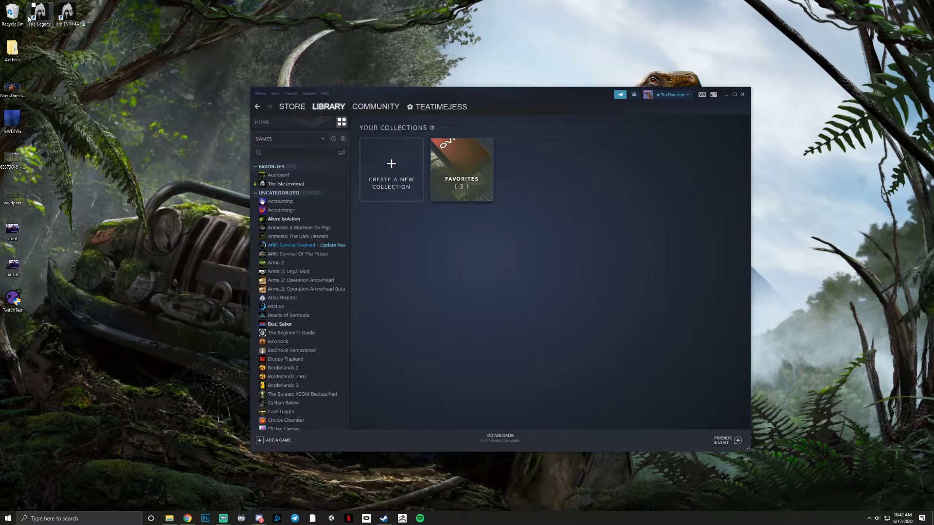
Step: Launch Isle_Legacy from the desktop and wait for the V:0.3.58.12 main menu
double_click(30, 16)
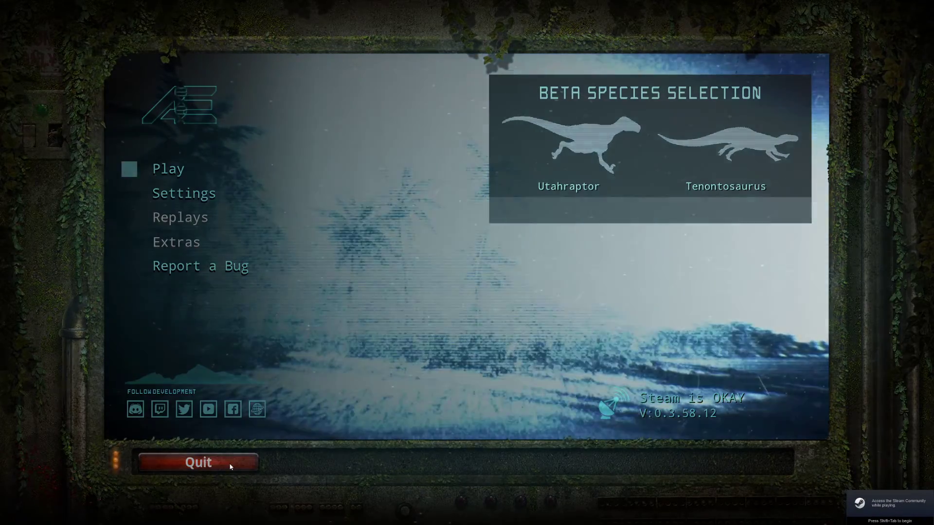
Step: Quit The Isle from its main menu back to the desktop and Steam library
click(230, 467)
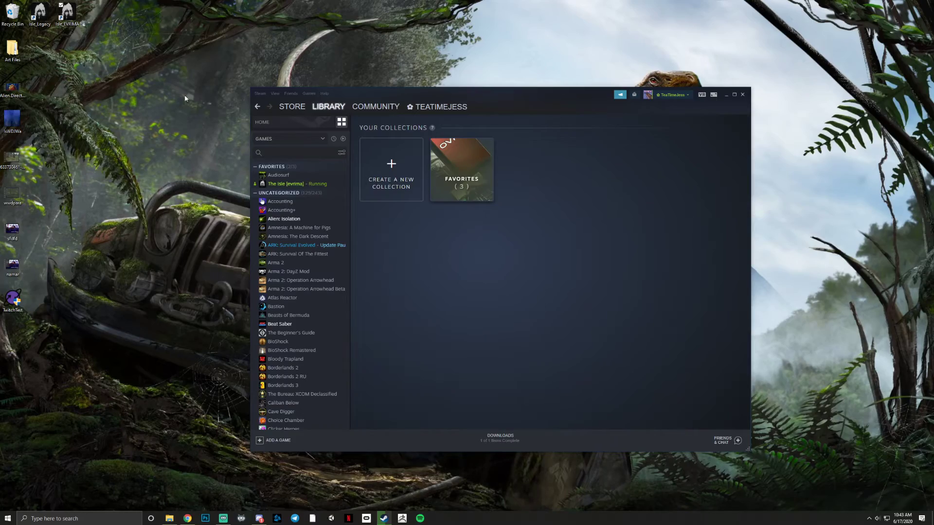